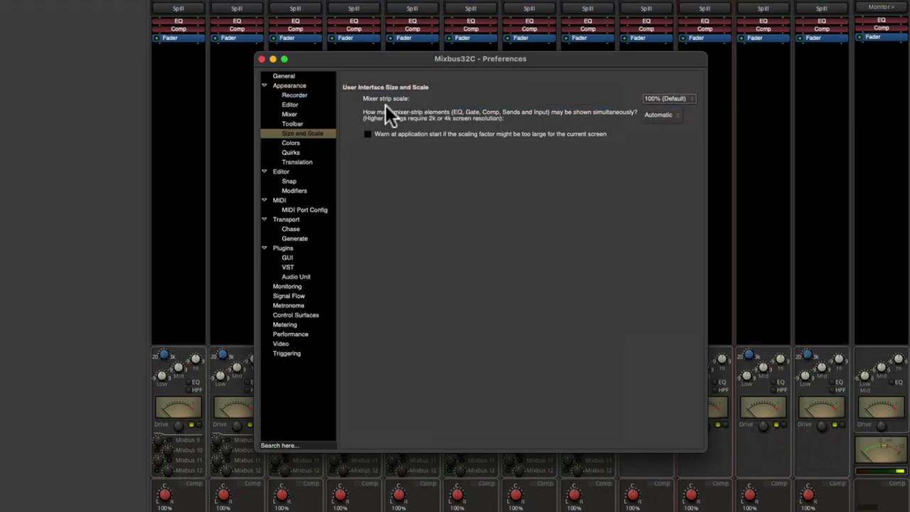
Look at the available mixer strip scale options in the Size and Scale preferences
{"action": "left_click", "coordinate": [676, 100]}
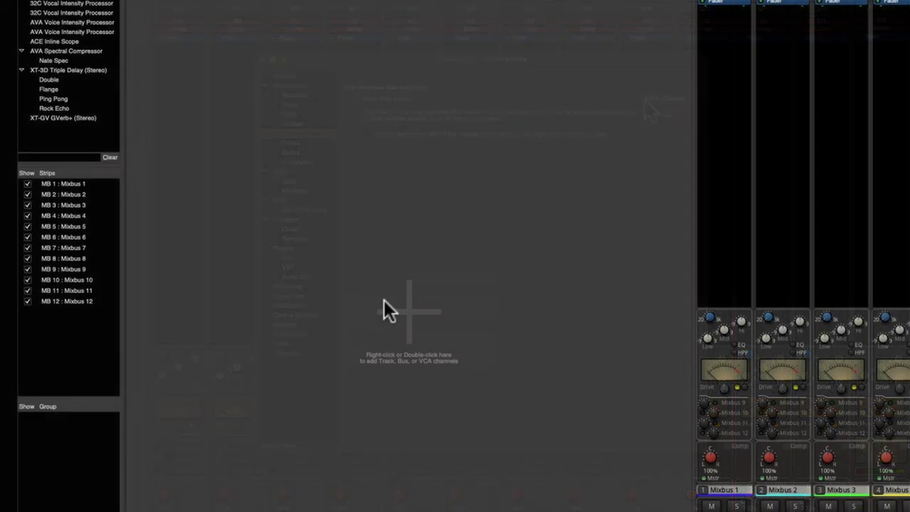
Add 24 audio tracks to the session
{"action": "double_click", "coordinate": [384, 302]}
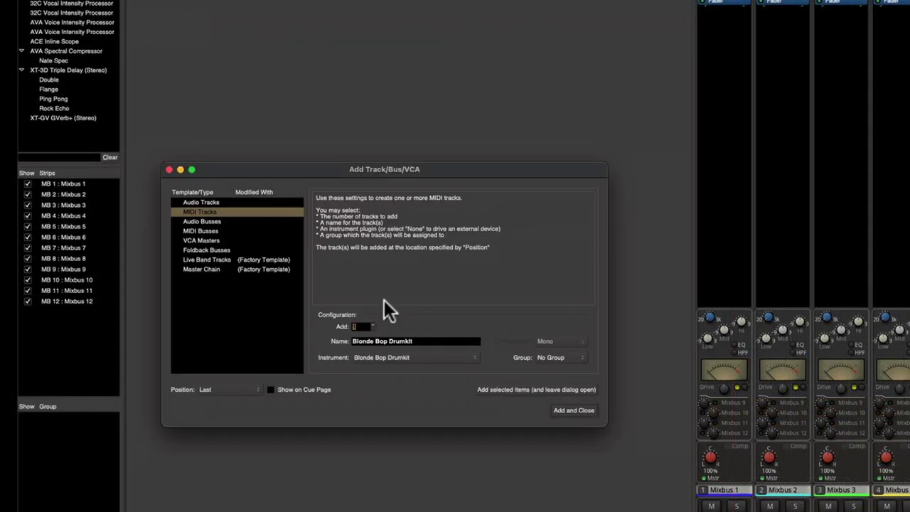
{"action": "left_click", "coordinate": [223, 202]}
{"action": "left_click", "coordinate": [354, 326]}
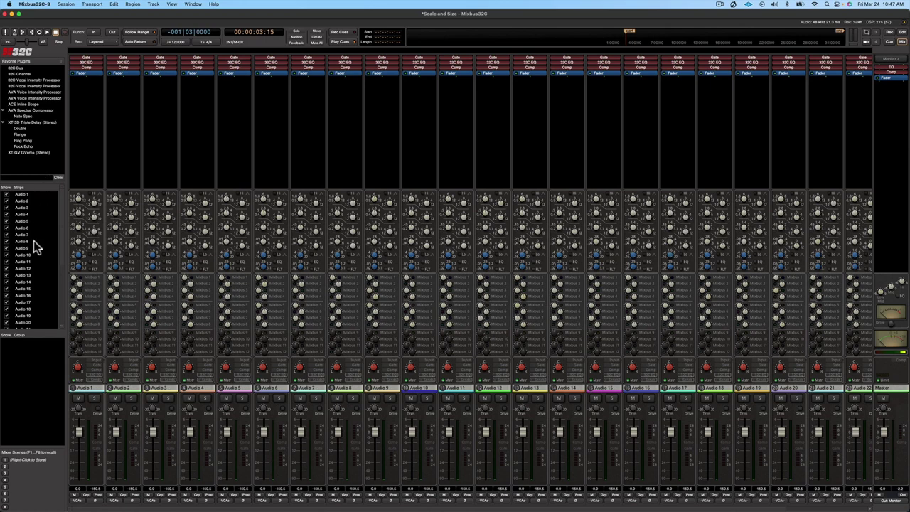
Hide the mixer's side list and look over the channel strips from Audio 1 through Audio 24
{"action": "key", "text": "super+shift+l"}
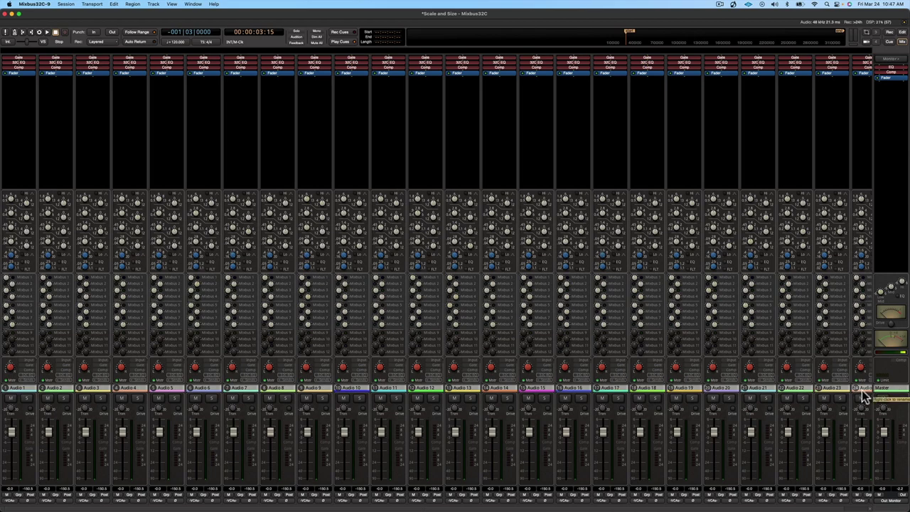
{"action": "scroll", "coordinate": [864, 396], "scroll_direction": "right", "scroll_amount": 2}
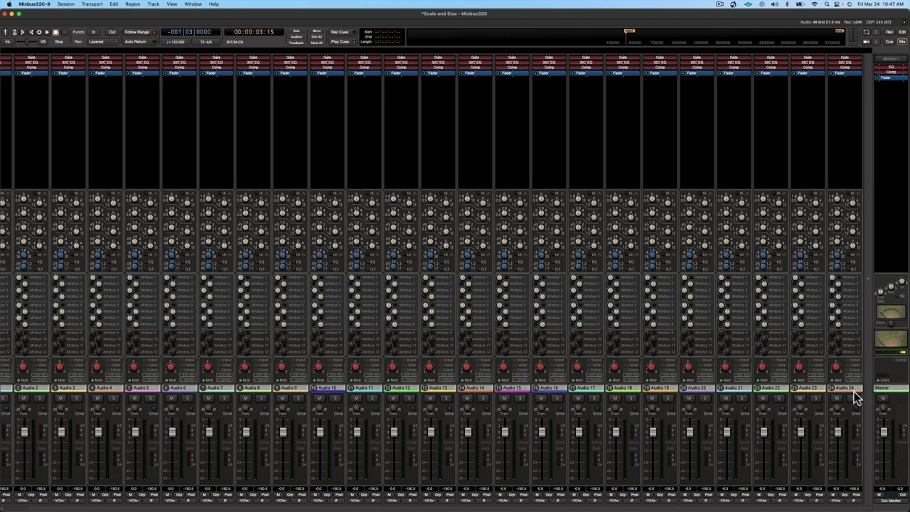
{"action": "scroll", "coordinate": [170, 165], "scroll_direction": "left", "scroll_amount": 2}
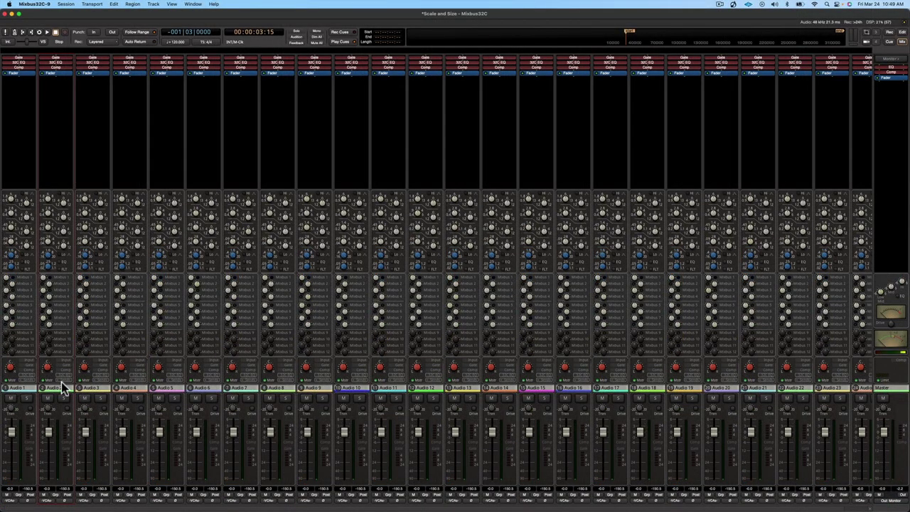
Change which elements the channel strips display, ending with the Gate, 32C EQ and Input sections shown together
{"action": "left_click", "coordinate": [65, 375]}
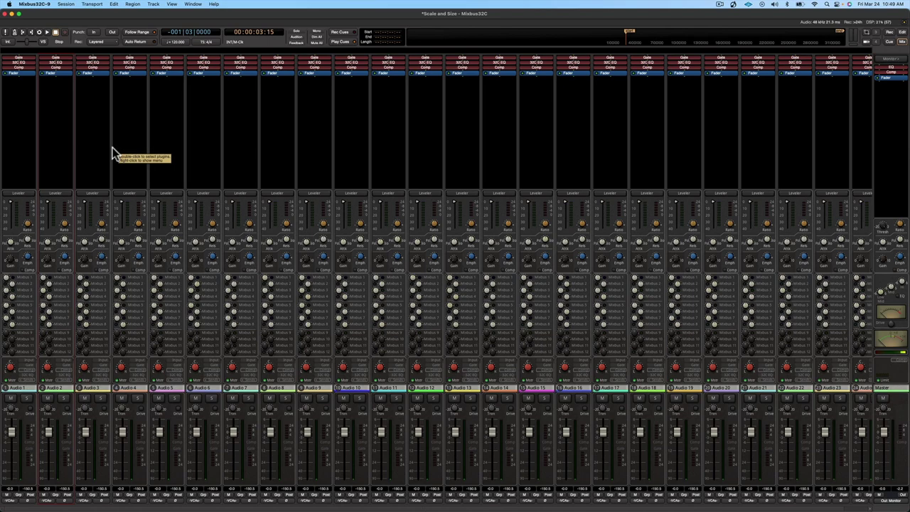
{"action": "left_click", "coordinate": [103, 372]}
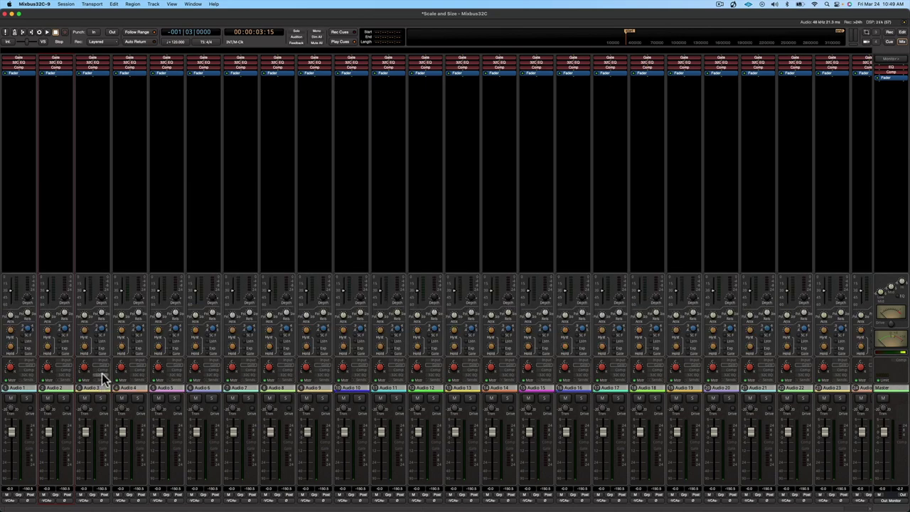
{"action": "left_click", "coordinate": [101, 374]}
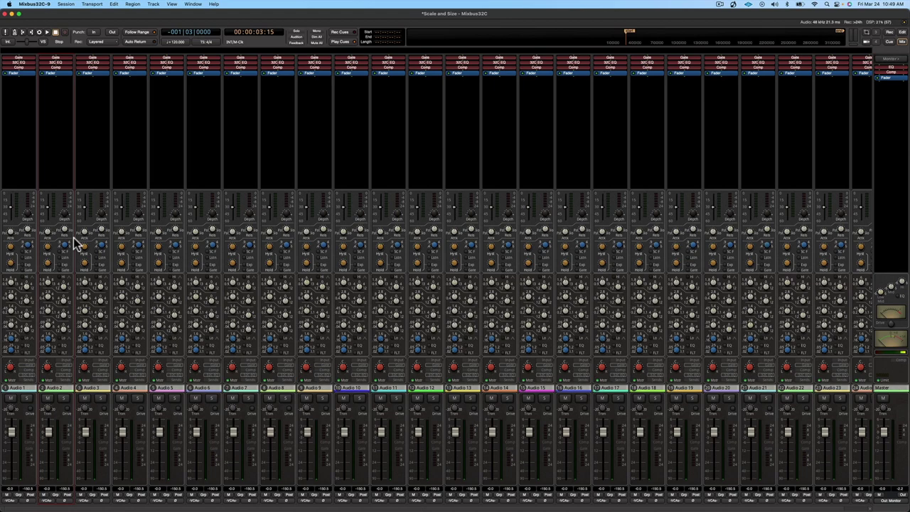
{"action": "left_click", "coordinate": [103, 367]}
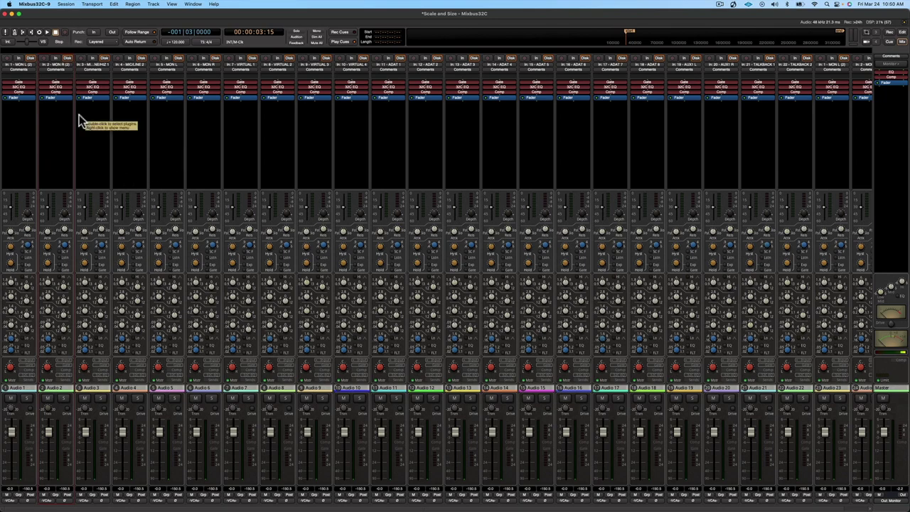
Open the macOS System Settings for displays and examine the resolution options of the BenQ GW2765 and the Built-in Display
{"action": "left_click", "coordinate": [8, 5]}
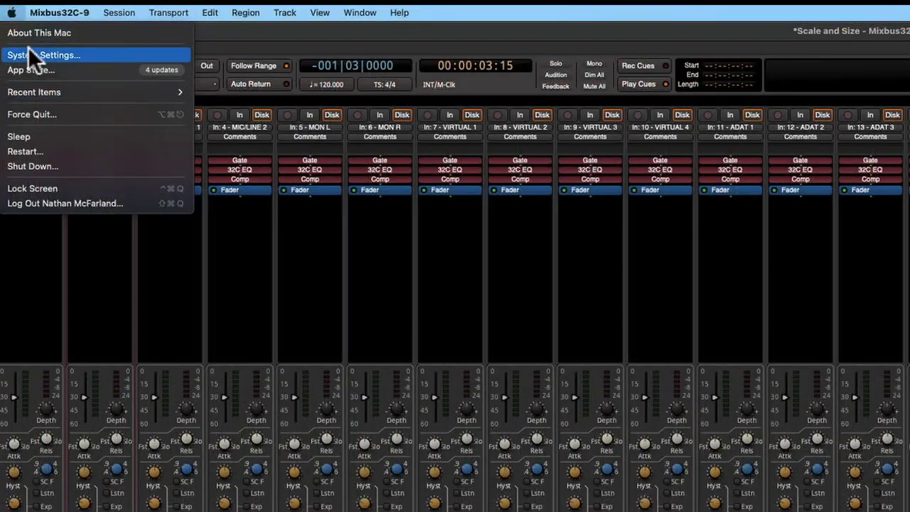
{"action": "left_click", "coordinate": [32, 55]}
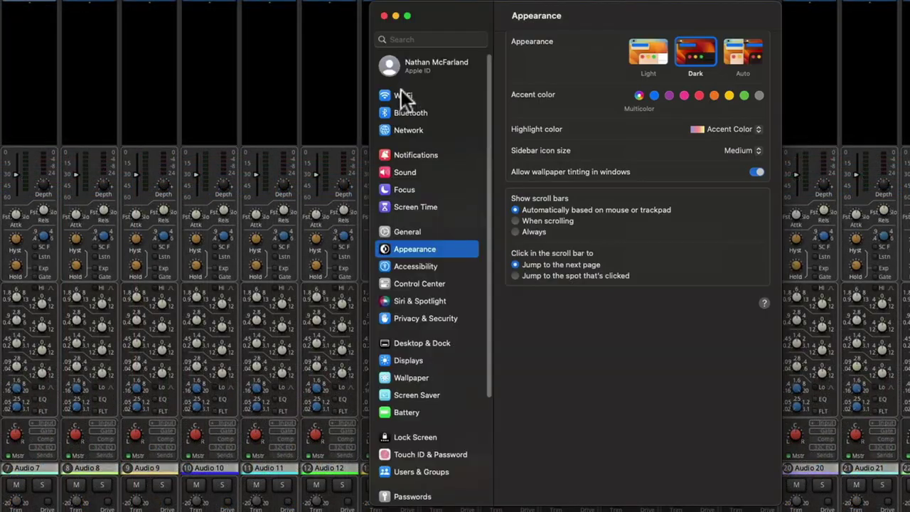
{"action": "scroll", "coordinate": [448, 265], "scroll_direction": "down", "scroll_amount": 2}
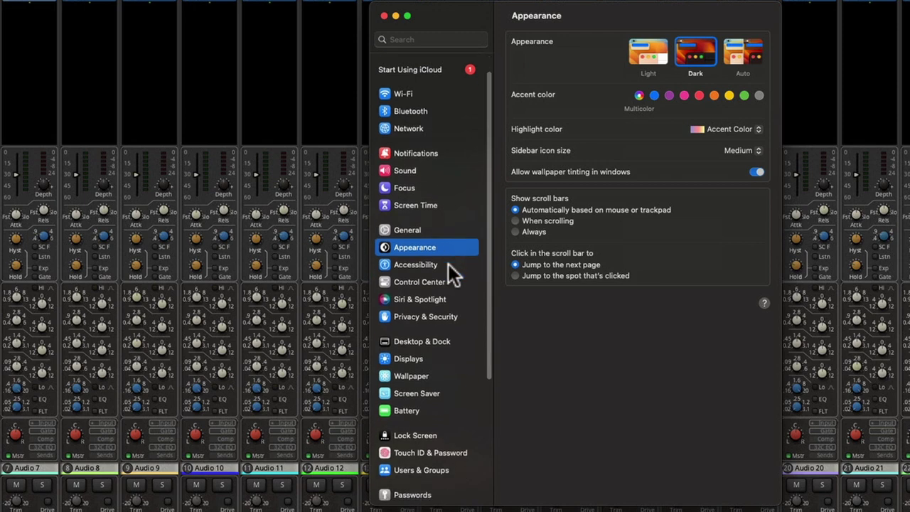
{"action": "left_click", "coordinate": [414, 359]}
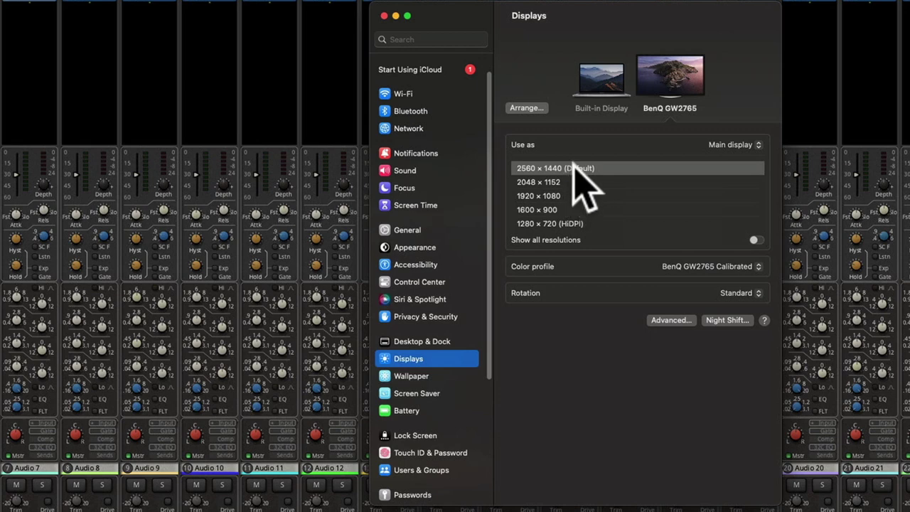
{"action": "left_click", "coordinate": [604, 85]}
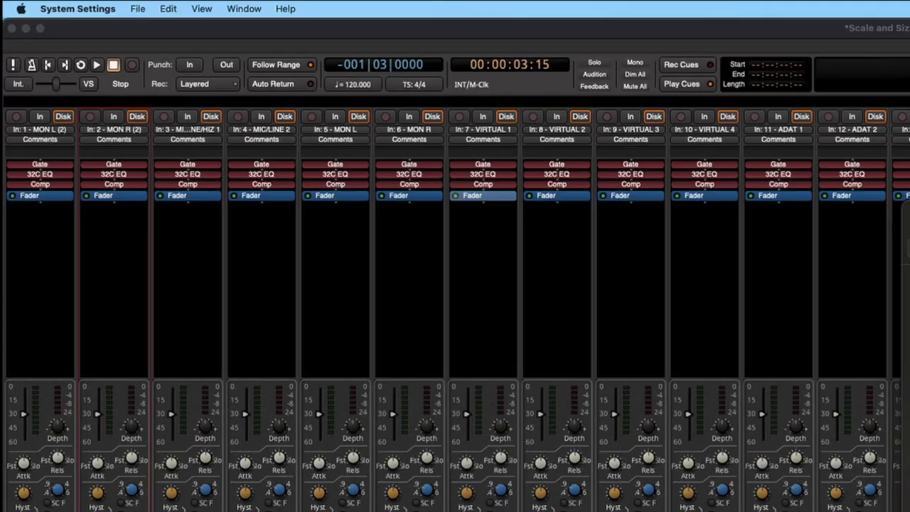
Switch to Mixbus32C, set the mixer strip scale to 80% in Preferences, and show the compressor, EQ and sends together on the strips
{"action": "left_click", "coordinate": [492, 75]}
{"action": "left_click", "coordinate": [84, 10]}
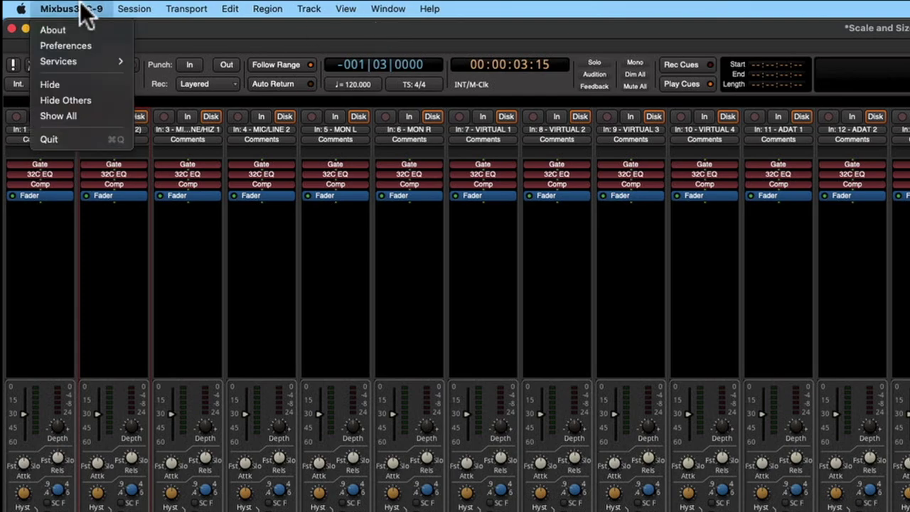
{"action": "left_click", "coordinate": [76, 44]}
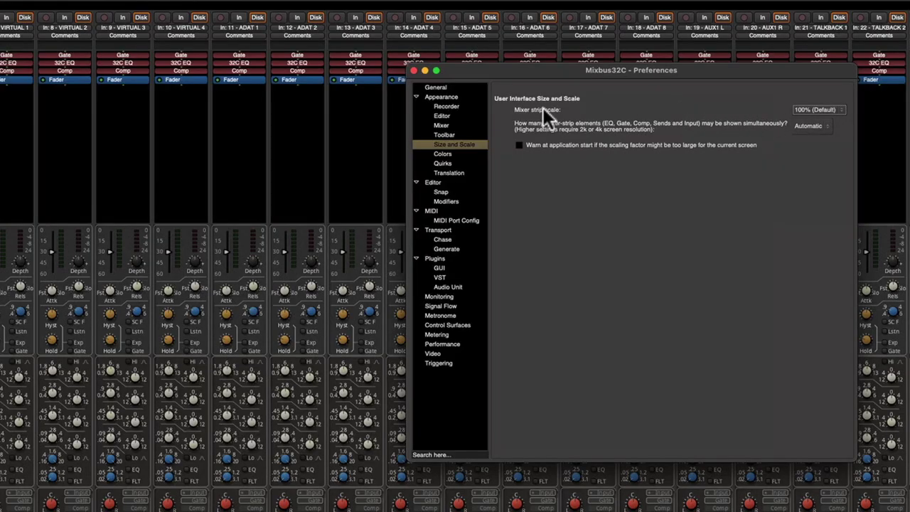
{"action": "left_click", "coordinate": [809, 109]}
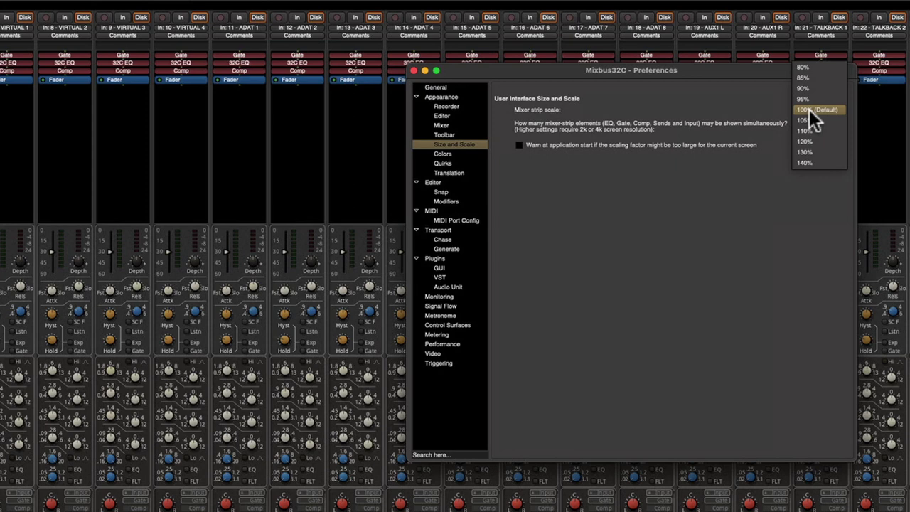
{"action": "left_click", "coordinate": [811, 66]}
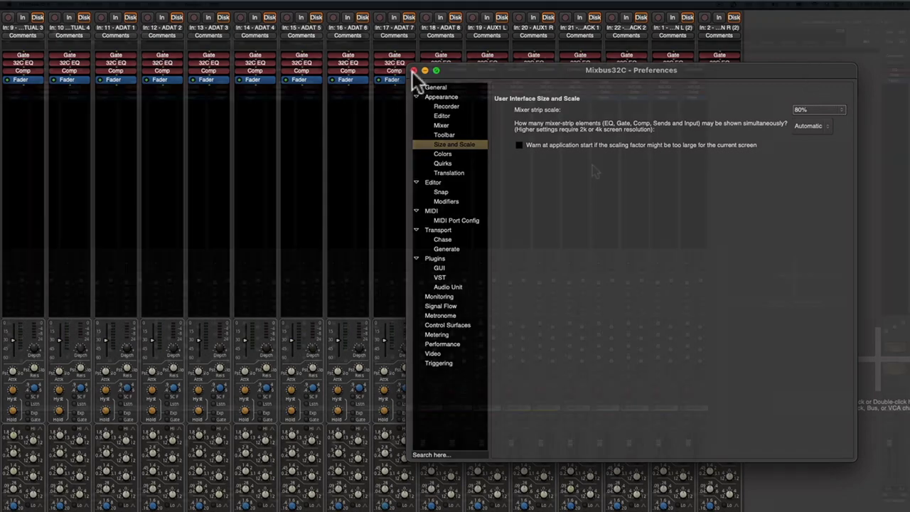
{"action": "left_click", "coordinate": [414, 71]}
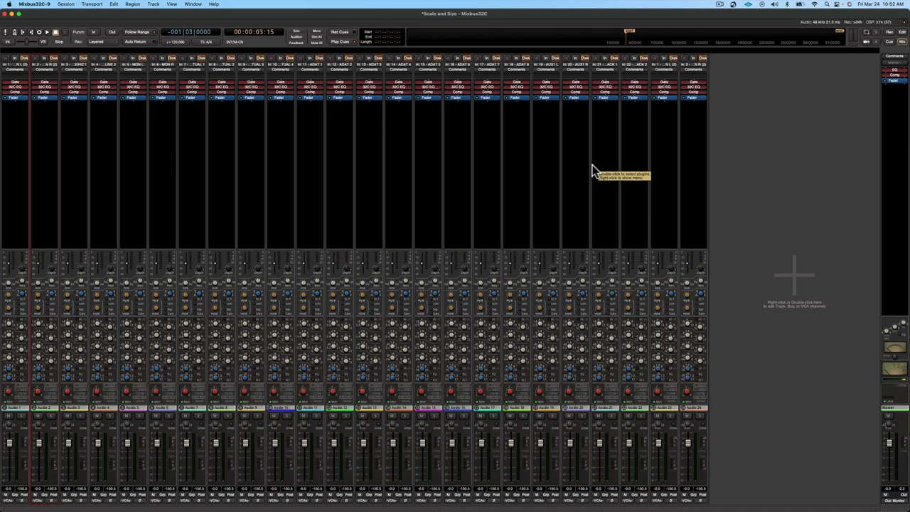
{"action": "left_click", "coordinate": [216, 216]}
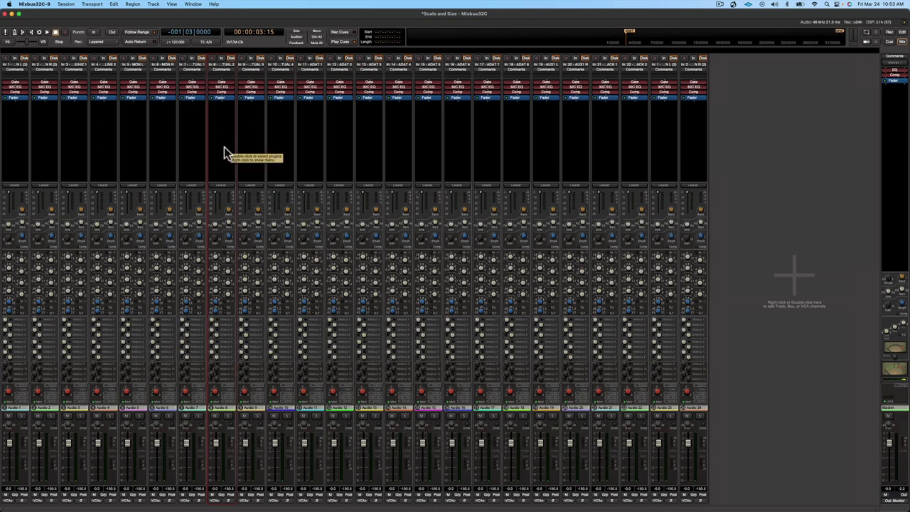
Reopen the Size and Scale preferences and set the mixer strip scale to 85%
{"action": "left_click", "coordinate": [40, 6]}
{"action": "left_click", "coordinate": [37, 22]}
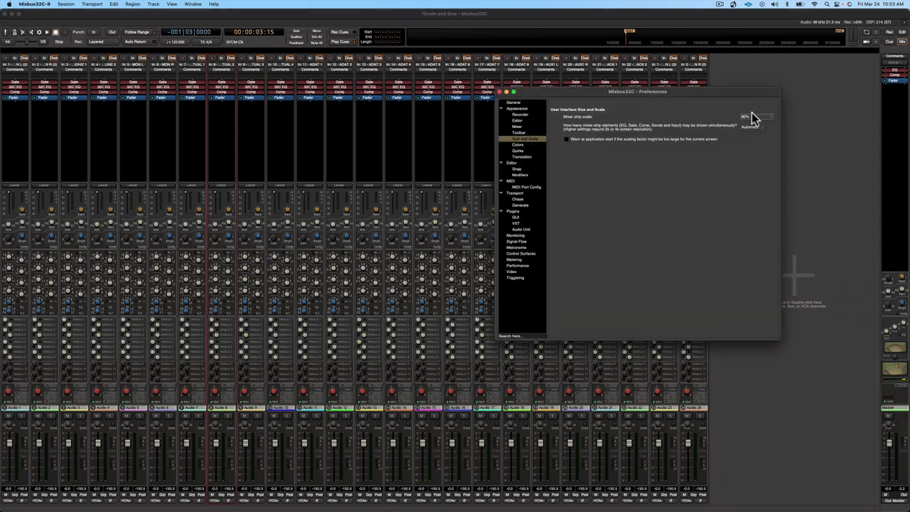
{"action": "left_click", "coordinate": [752, 117]}
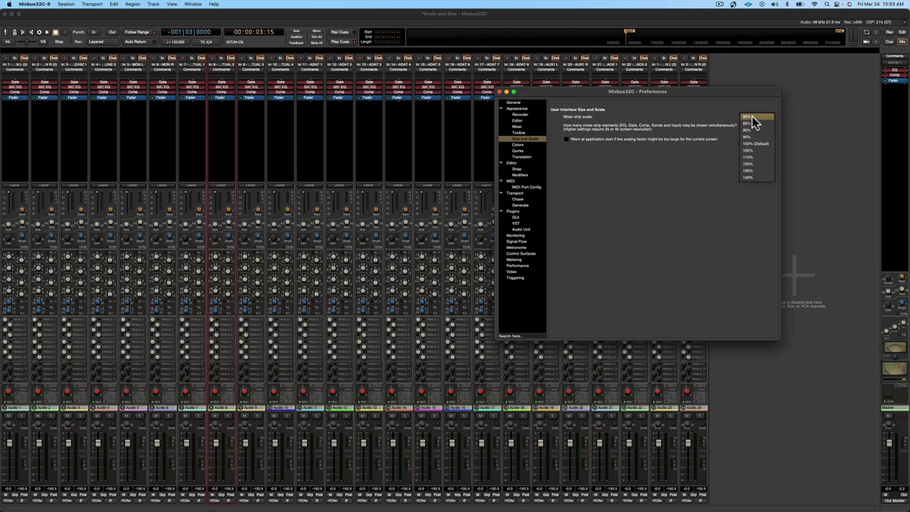
{"action": "left_click", "coordinate": [753, 123]}
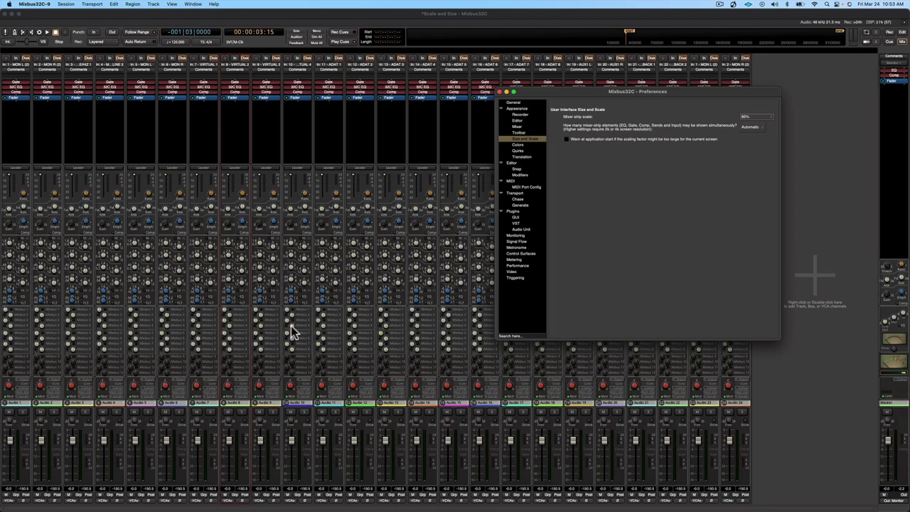
Try mixer strip scales of 90% and 95% in succession
{"action": "left_click", "coordinate": [752, 117]}
{"action": "left_click", "coordinate": [751, 123]}
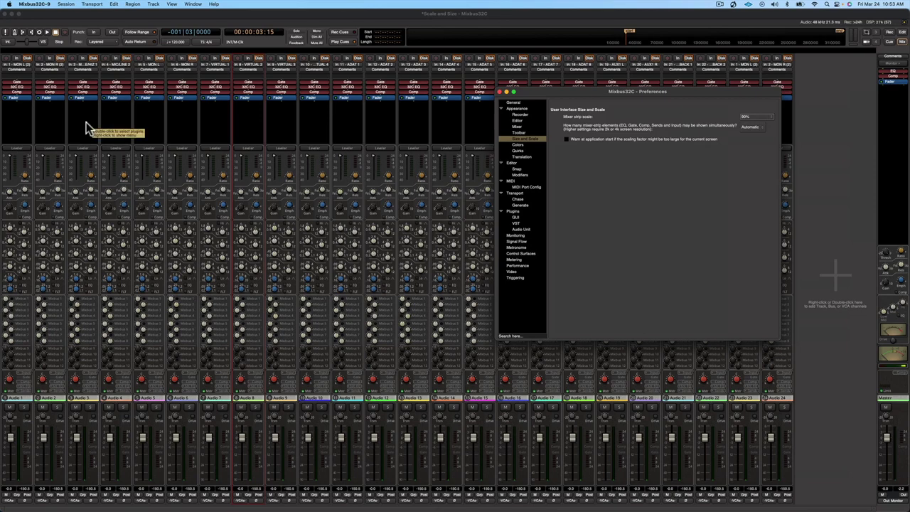
{"action": "left_click", "coordinate": [748, 117]}
{"action": "left_click", "coordinate": [751, 126]}
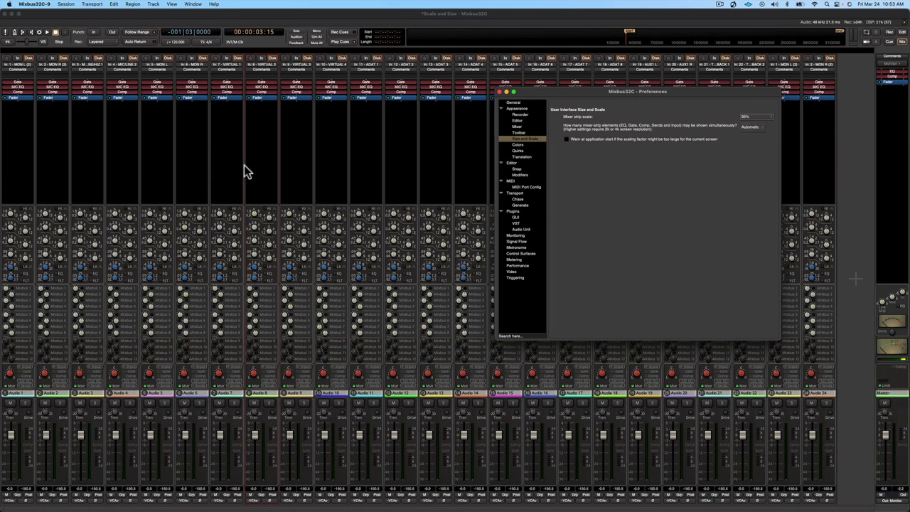
Set the mixer strip scale back to 90% and show the compressor again alongside the EQ and sends on the strips
{"action": "left_click", "coordinate": [748, 118]}
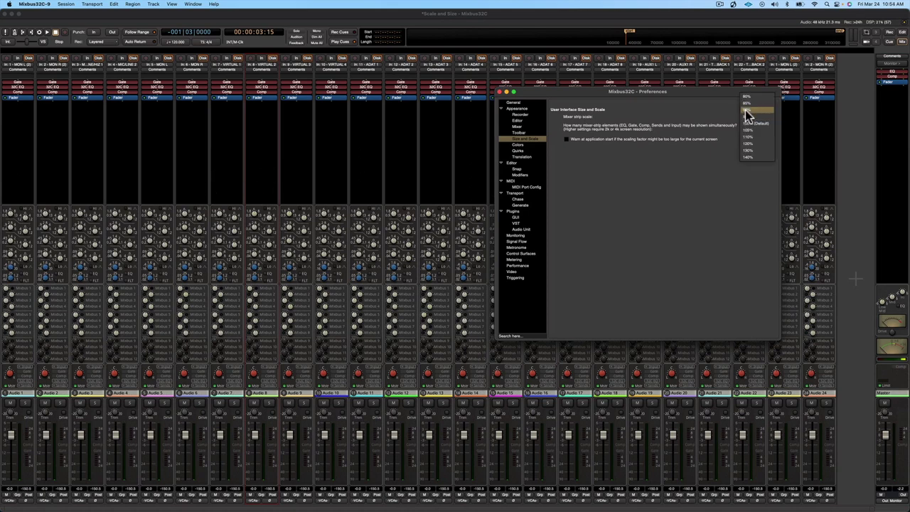
{"action": "left_click", "coordinate": [746, 112]}
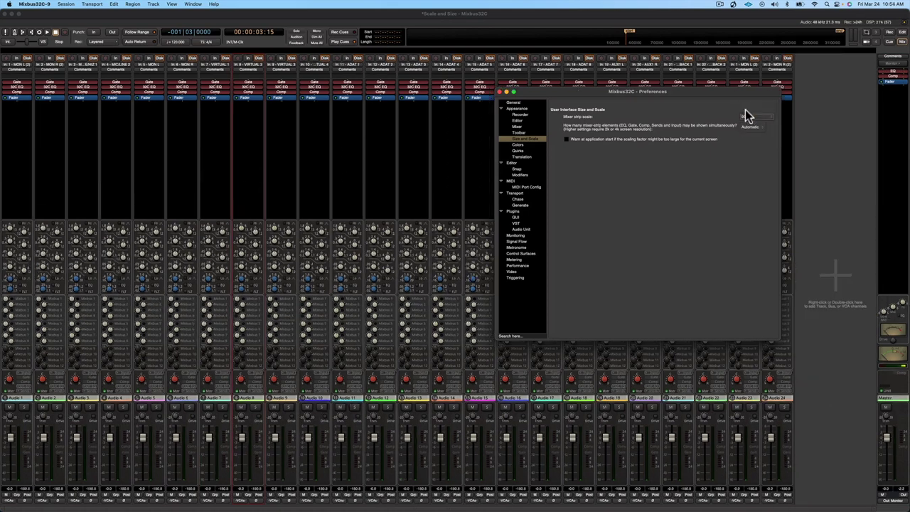
{"action": "left_click", "coordinate": [258, 387]}
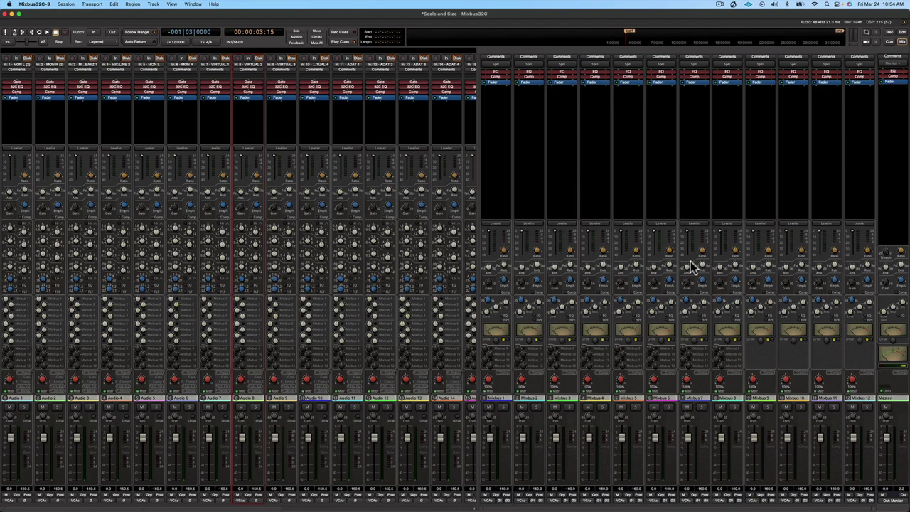
Set the mixer strip scale to 100% (Default) in the Size and Scale preferences
{"action": "double_click", "coordinate": [892, 229]}
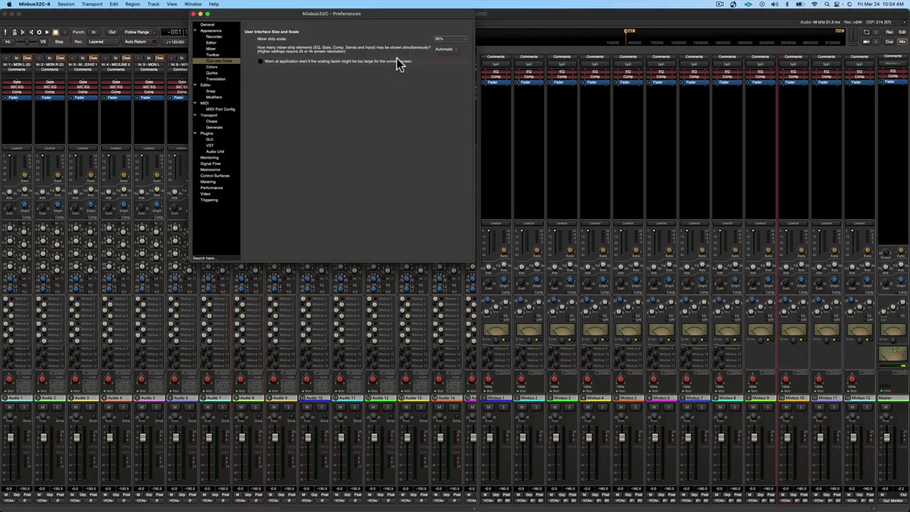
{"action": "left_click", "coordinate": [441, 40]}
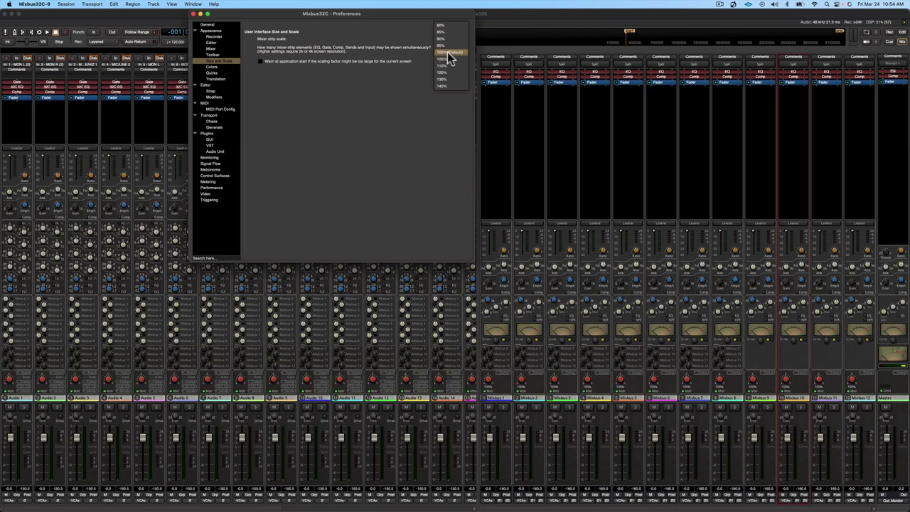
{"action": "left_click", "coordinate": [450, 58]}
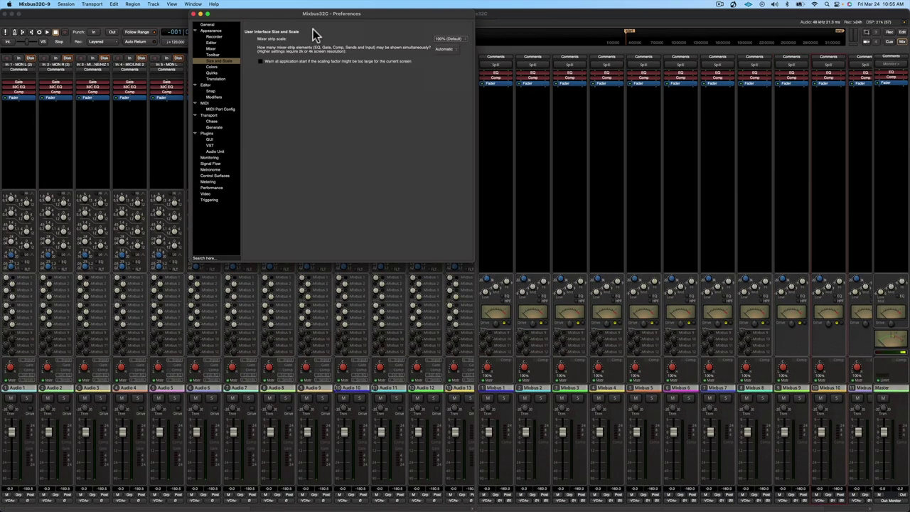
Move the Preferences window off the audio channel strips and set the mixer strip scale to 105%
{"action": "left_click_drag", "start_coordinate": [311, 15], "coordinate": [635, 56]}
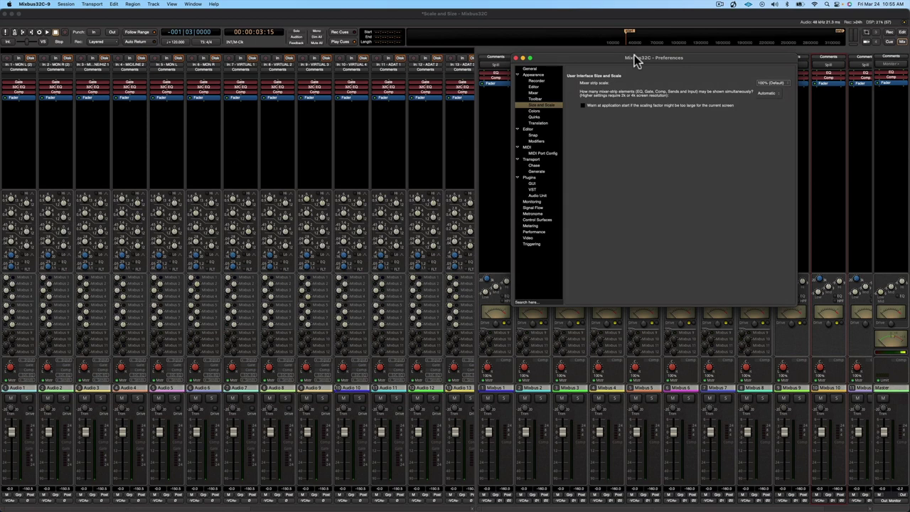
{"action": "left_click", "coordinate": [775, 83]}
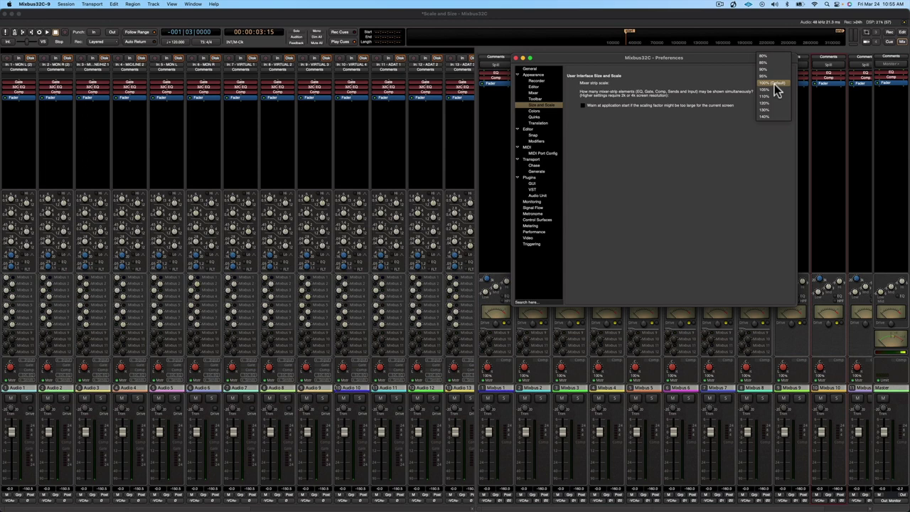
{"action": "left_click", "coordinate": [775, 90]}
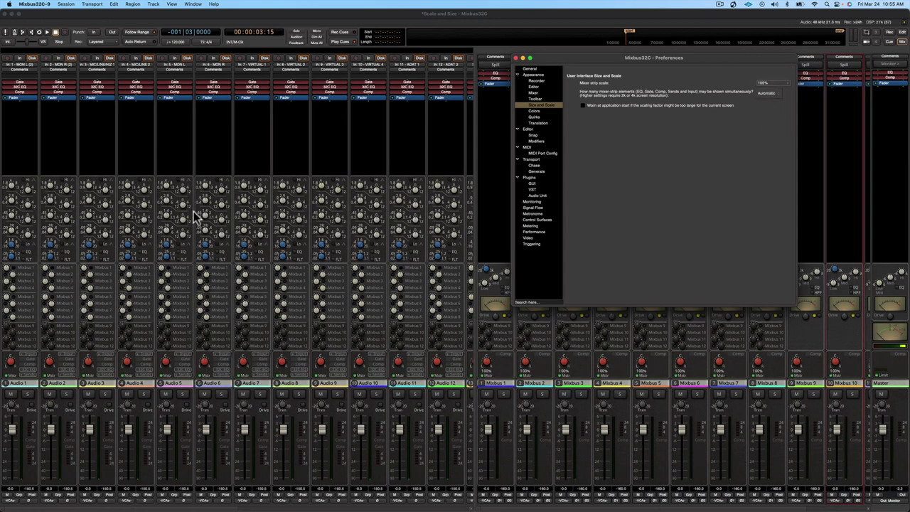
Show the compressor alongside the sends on the audio strips, and raise the mixer strip scale to 110% and then 120%
{"action": "left_click", "coordinate": [451, 254]}
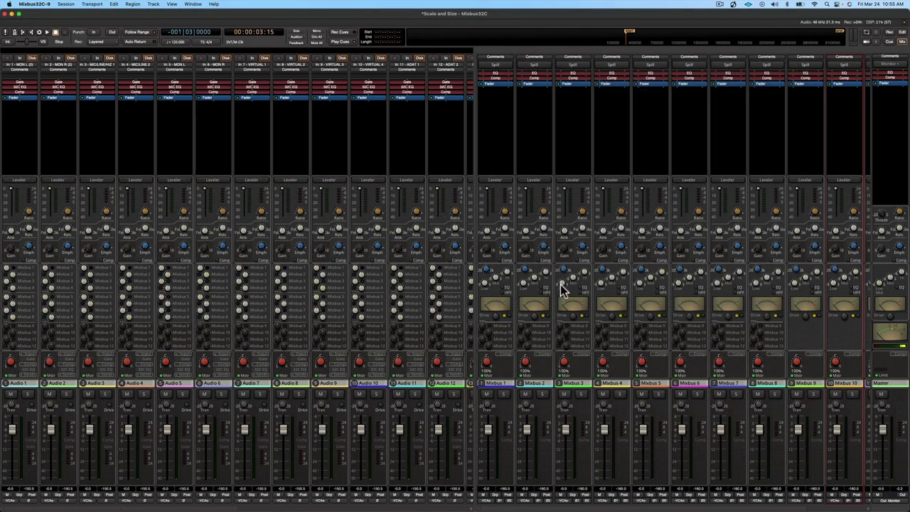
{"action": "key", "text": "super+comma"}
{"action": "left_click", "coordinate": [772, 81]}
{"action": "left_click", "coordinate": [772, 84]}
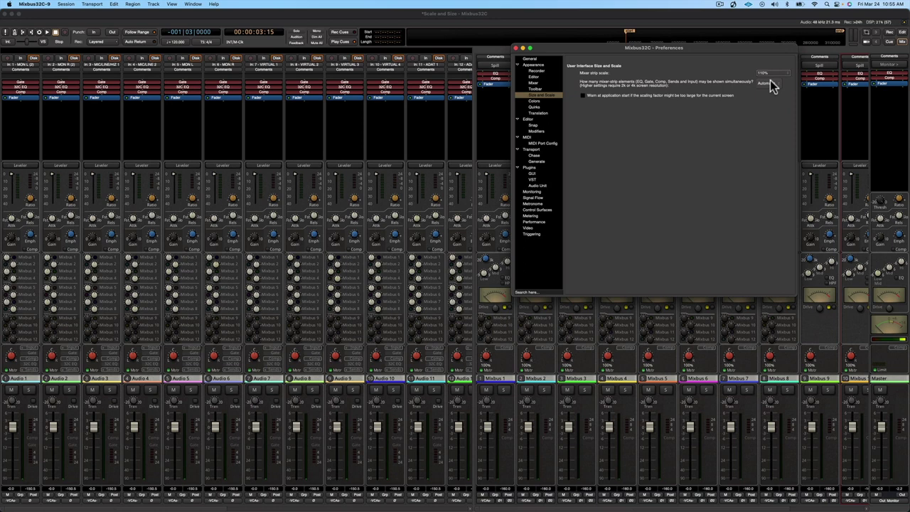
{"action": "left_click", "coordinate": [772, 83]}
{"action": "left_click", "coordinate": [771, 79]}
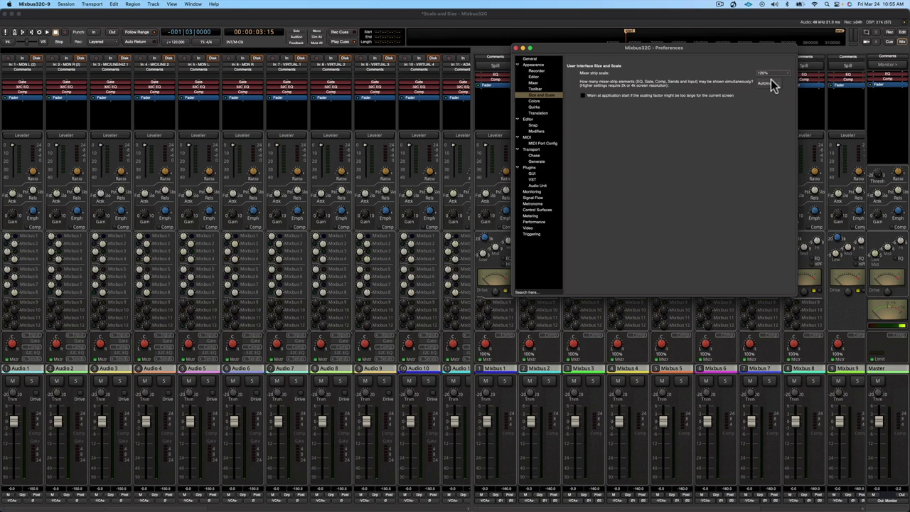
{"action": "left_click", "coordinate": [517, 47]}
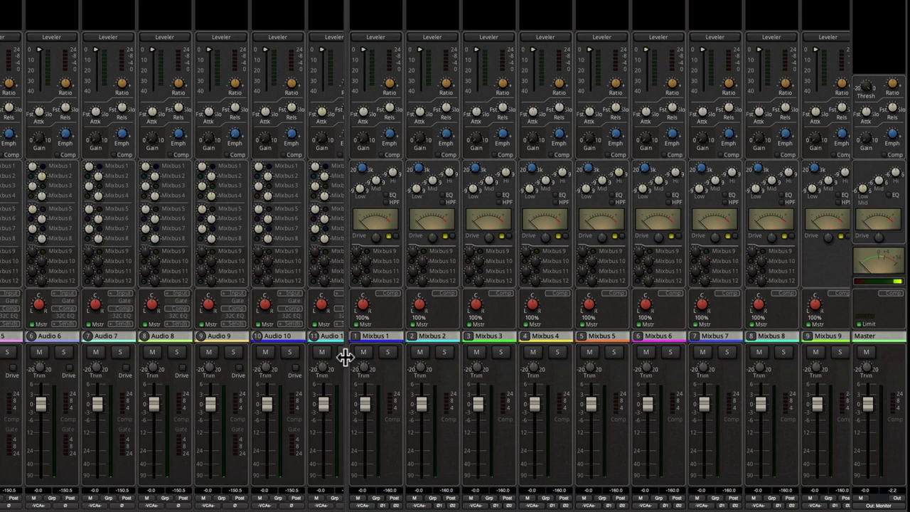
Widen the audio channel area up to the Master strip to hide the mixbus strips, and look through the channels to Audio 24
{"action": "left_click_drag", "start_coordinate": [346, 360], "coordinate": [169, 366]}
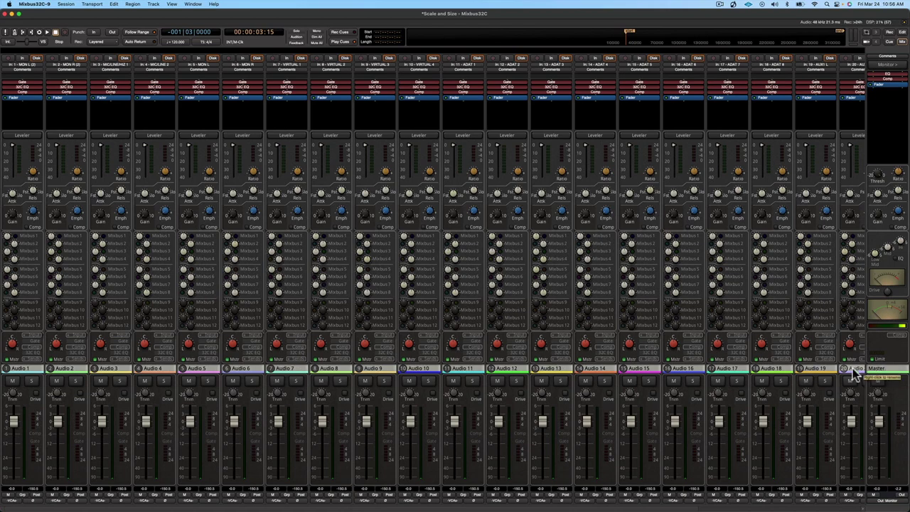
{"action": "scroll", "coordinate": [853, 369], "scroll_direction": "right", "scroll_amount": 5}
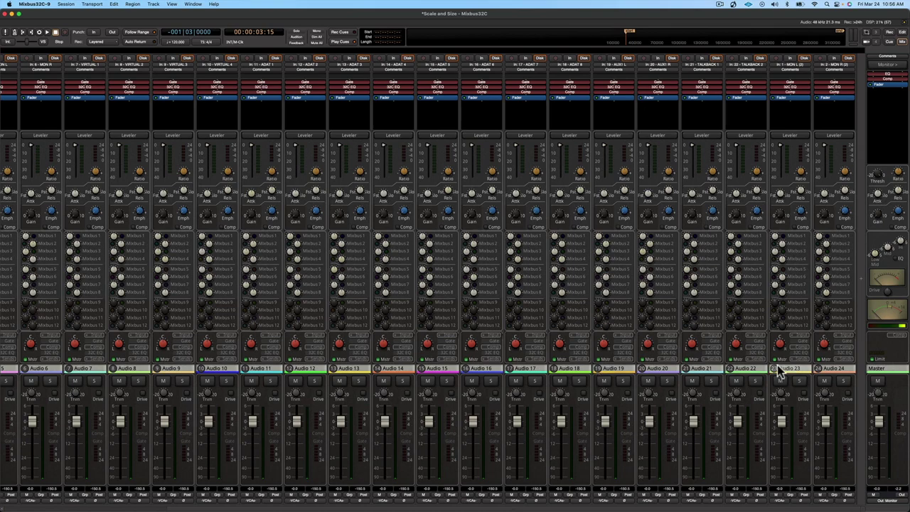
{"action": "scroll", "coordinate": [858, 380], "scroll_direction": "left", "scroll_amount": 5}
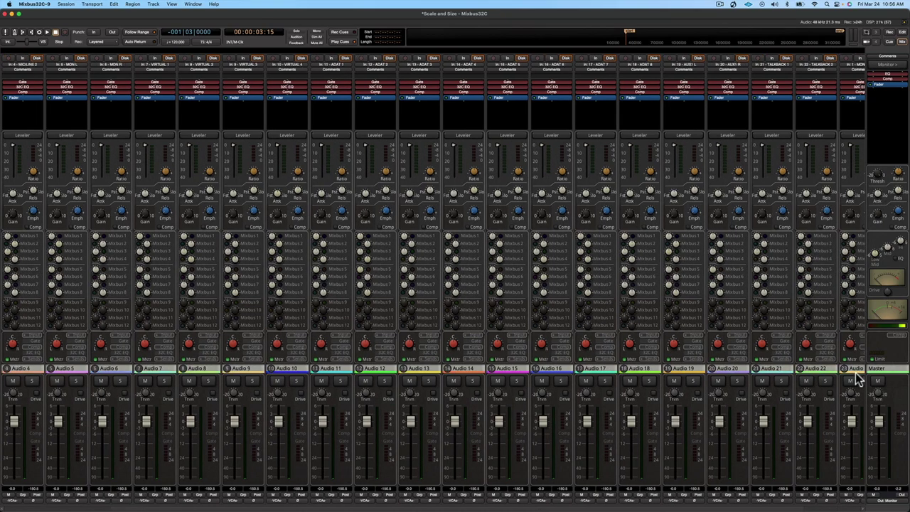
Try a mixer strip scale of 130%, set it to 140%, and close the Preferences window
{"action": "key", "text": "super+comma"}
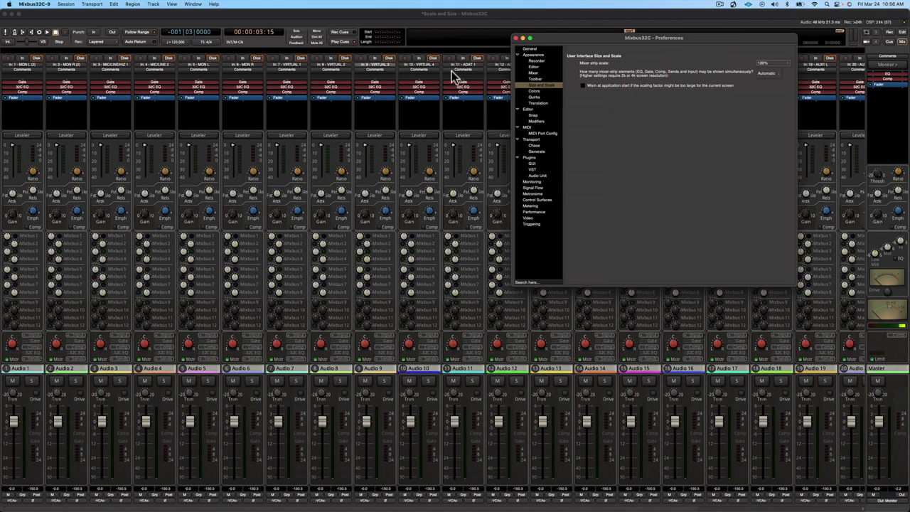
{"action": "left_click", "coordinate": [771, 63]}
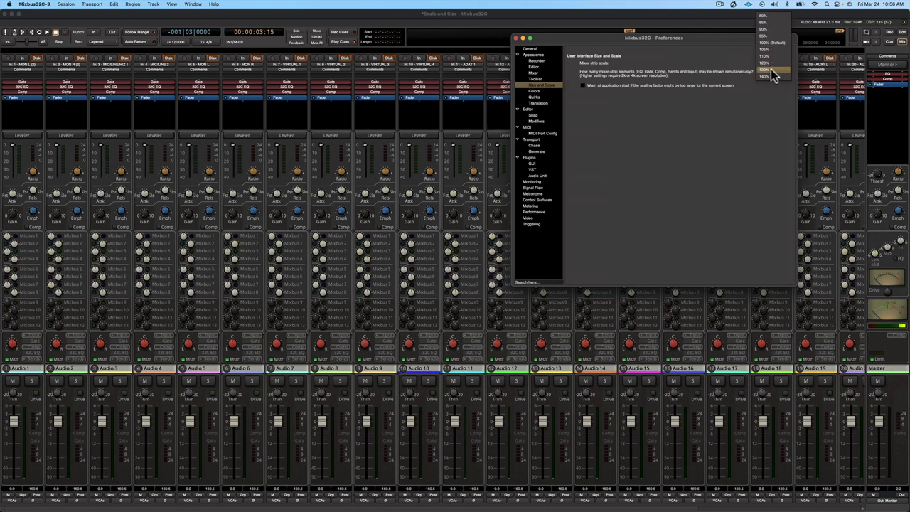
{"action": "left_click", "coordinate": [771, 68]}
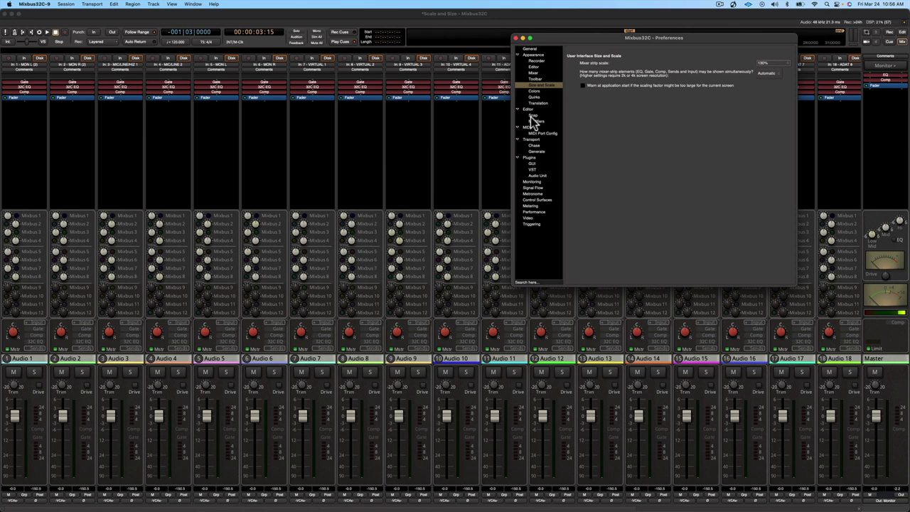
{"action": "left_click", "coordinate": [772, 65]}
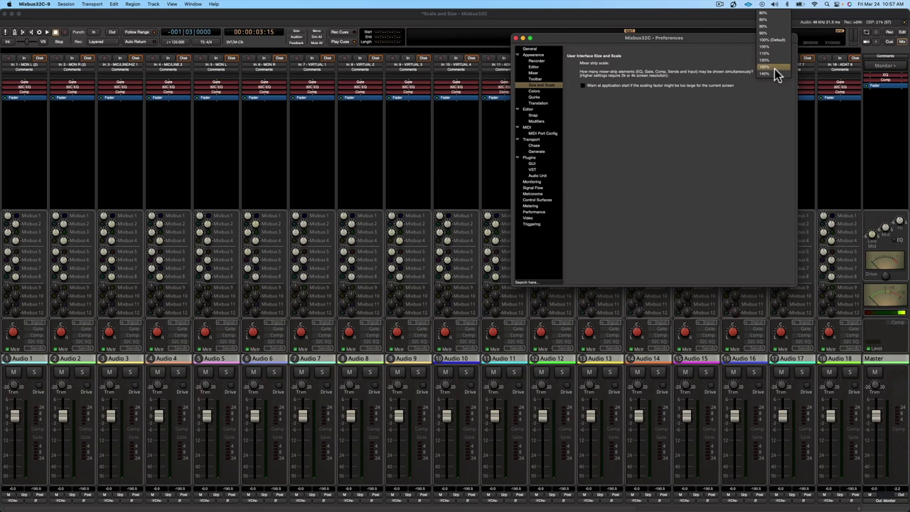
{"action": "left_click", "coordinate": [774, 74]}
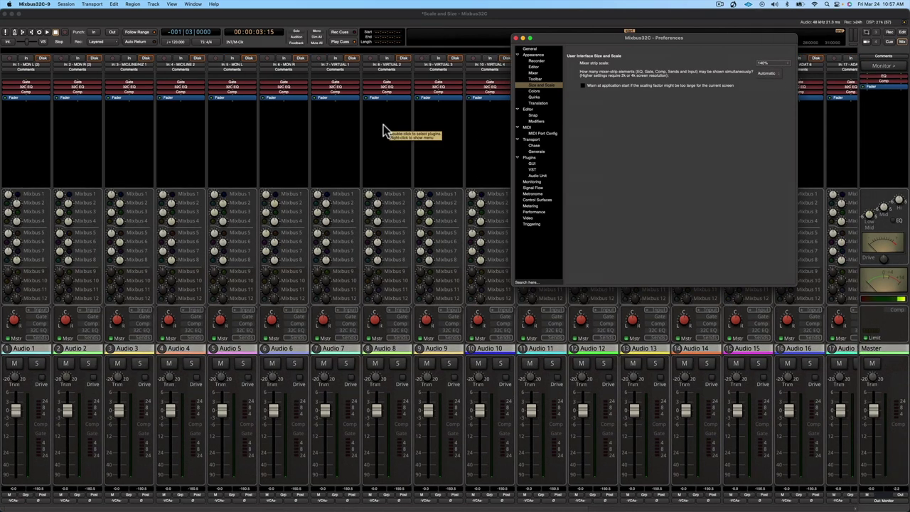
{"action": "key", "text": "super+w"}
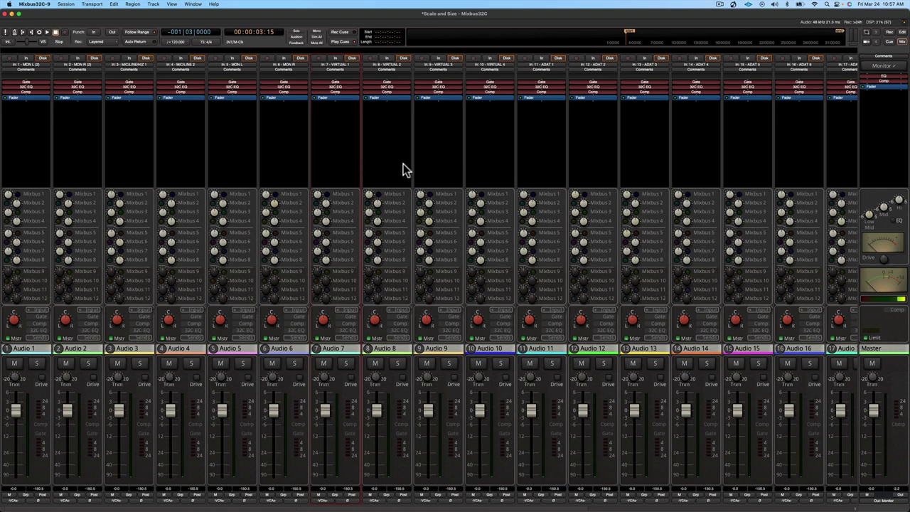
Show the 32C EQ, compressor and gate one after another on the audio strips
{"action": "left_click", "coordinate": [402, 333]}
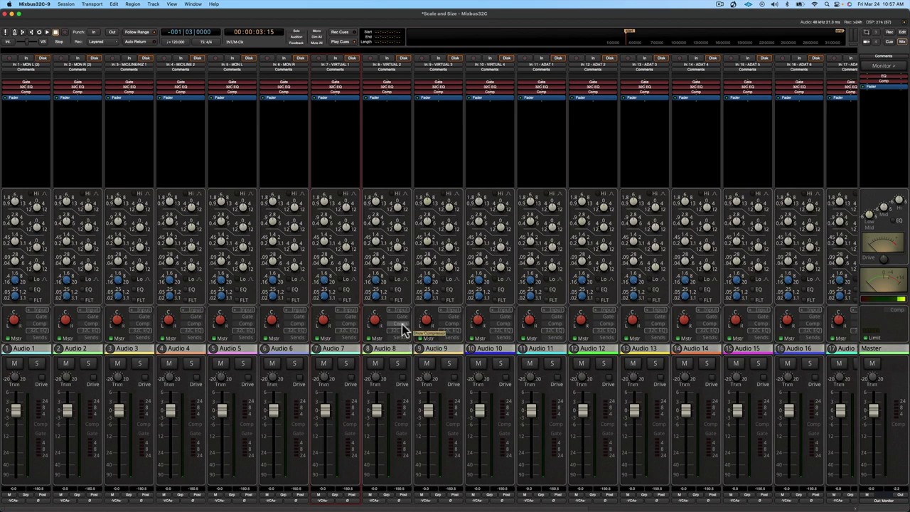
{"action": "left_click", "coordinate": [402, 329]}
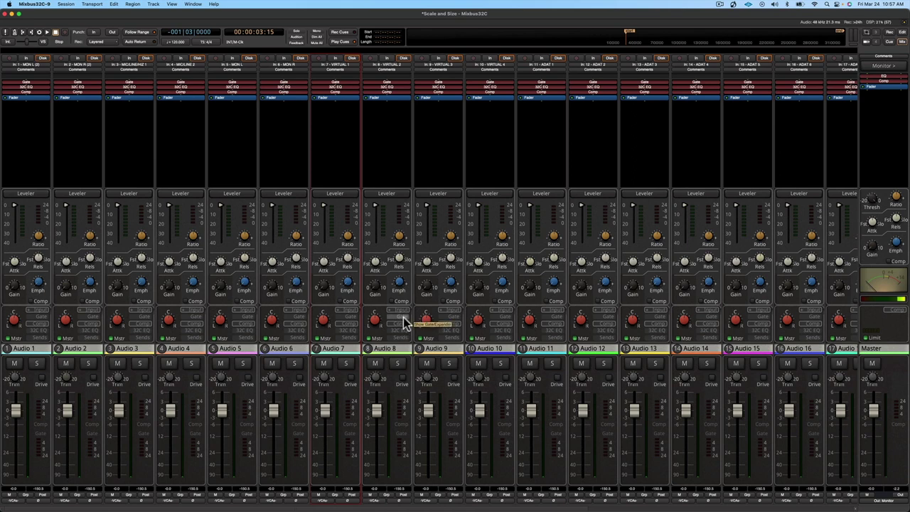
{"action": "left_click", "coordinate": [403, 323]}
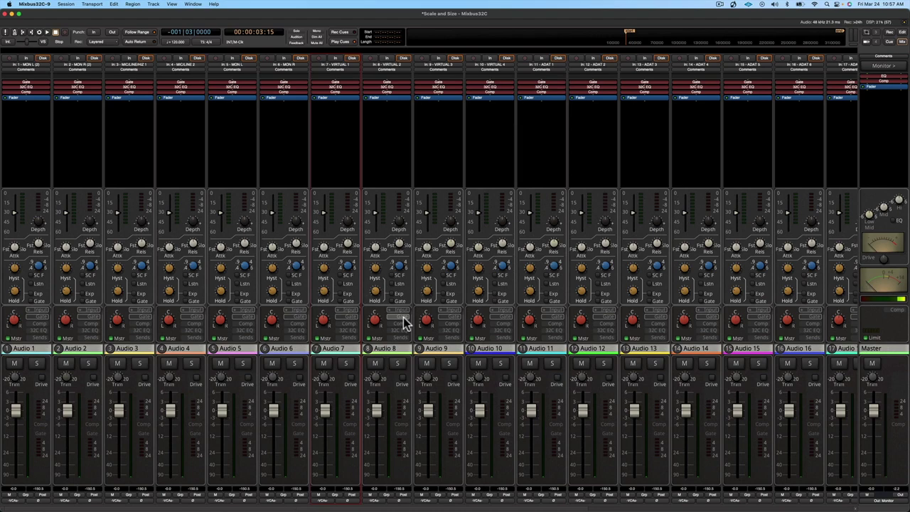
Cycle the audio strips through sends, 32C EQ and compressor, hide the compressor, and show the gate
{"action": "left_click", "coordinate": [400, 337]}
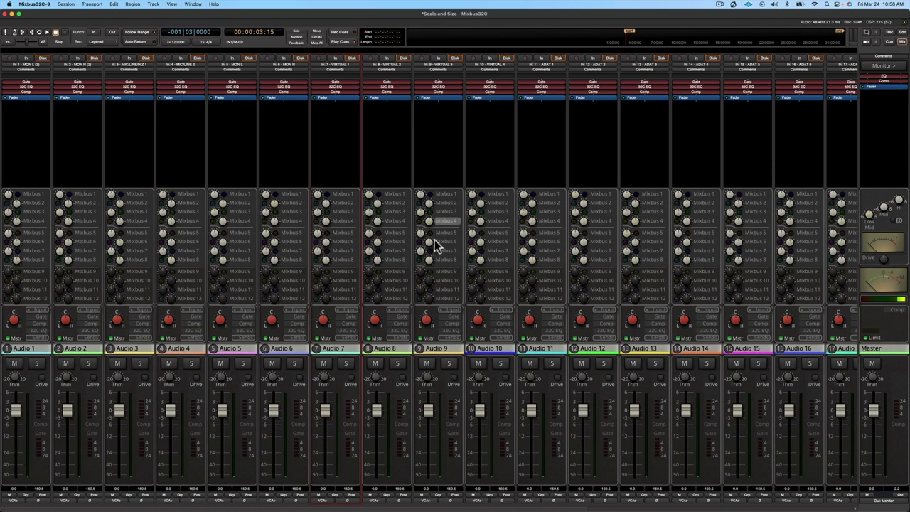
{"action": "left_click", "coordinate": [451, 337]}
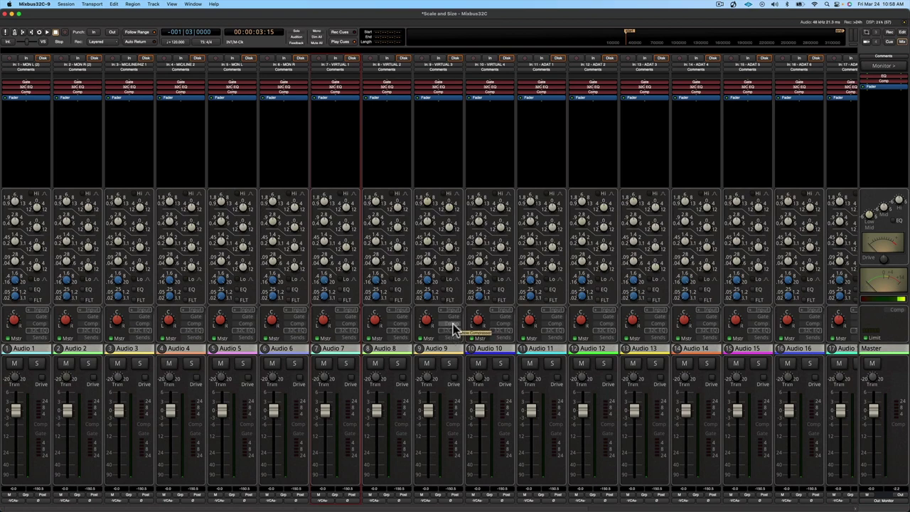
{"action": "left_click", "coordinate": [453, 324]}
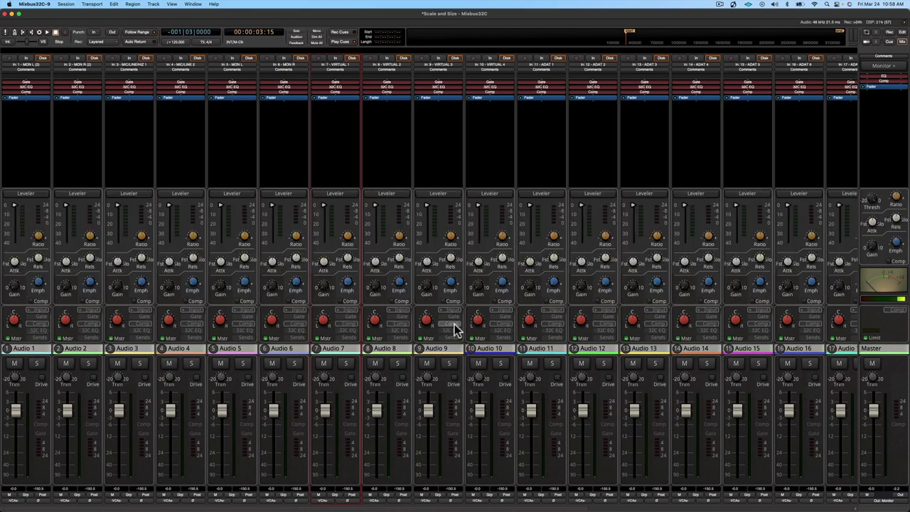
{"action": "left_click", "coordinate": [453, 324]}
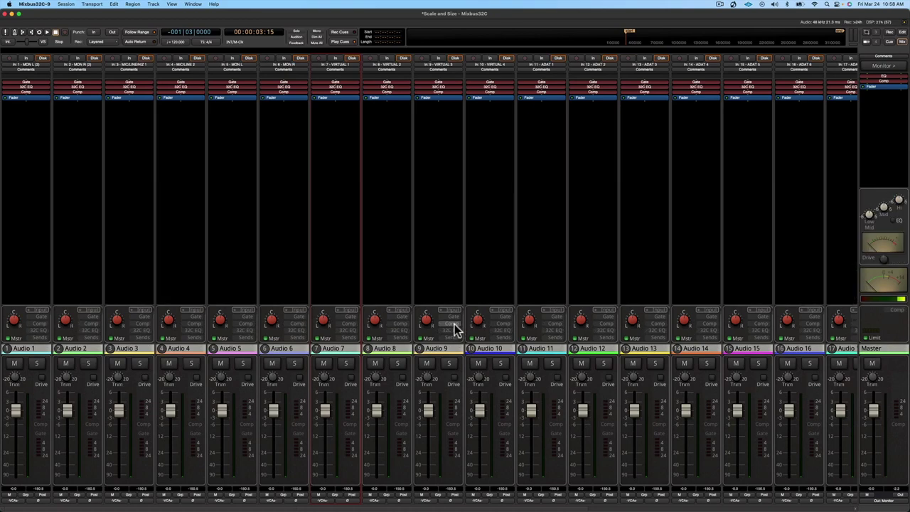
{"action": "left_click", "coordinate": [452, 318]}
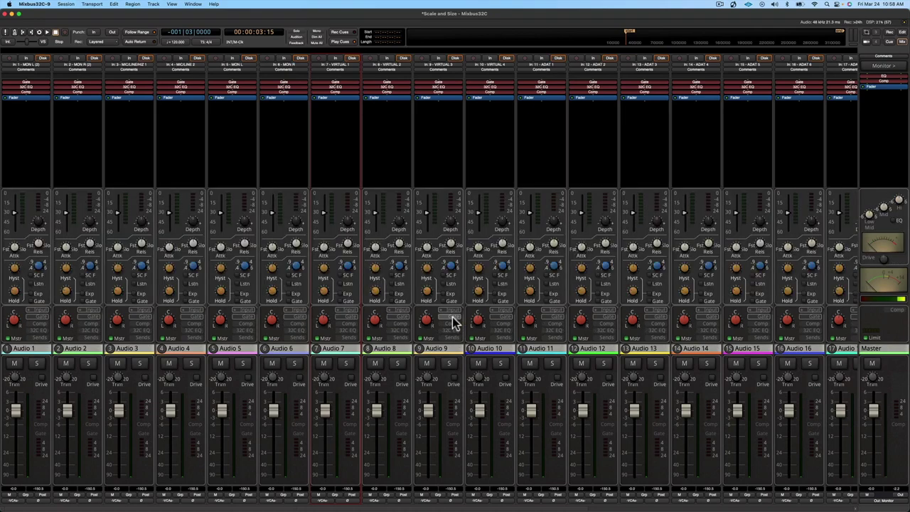